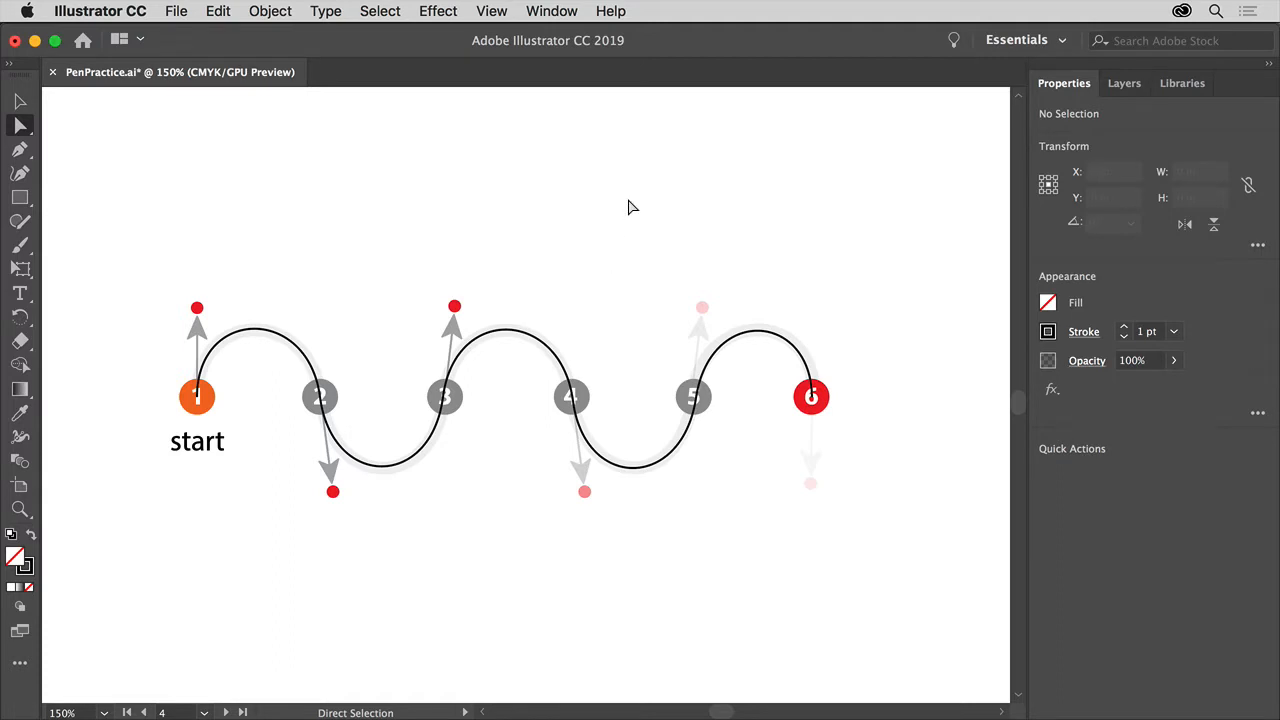
Step: Go to artboard 5 and zoom in on its upper exercise with the numbered points 1 to 6
{"action": "left_click", "coordinate": [205, 712]}
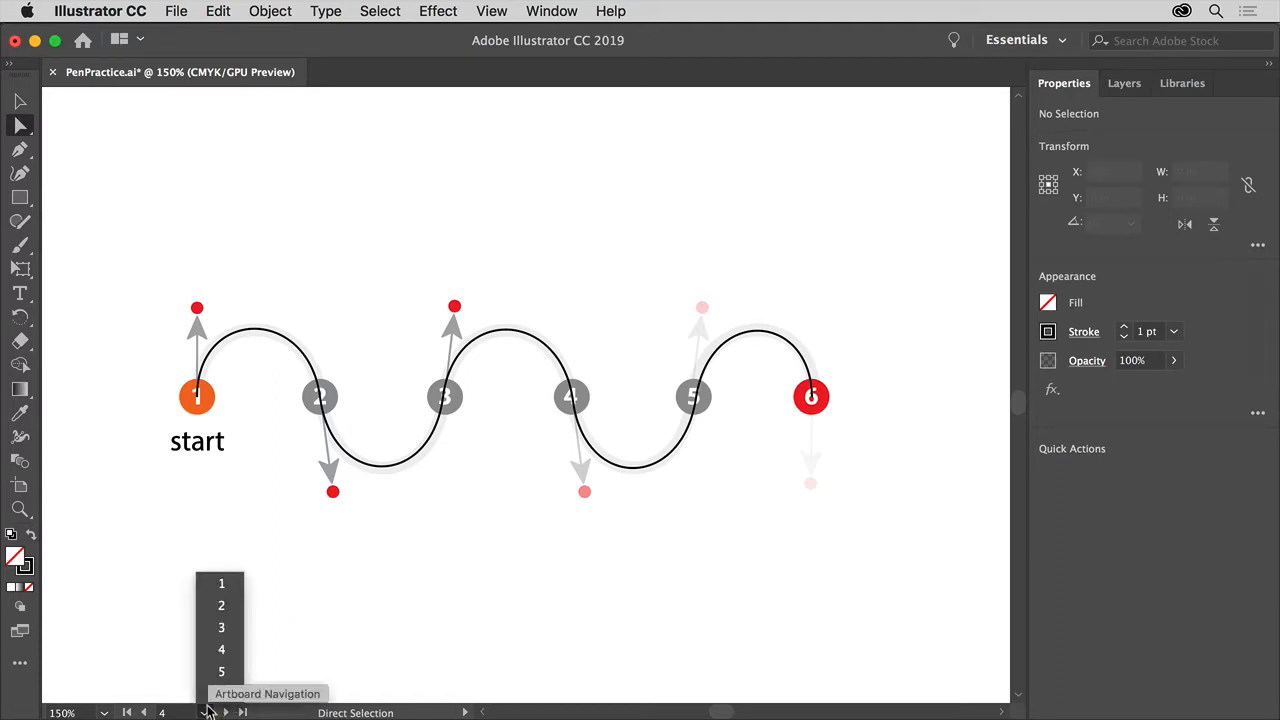
{"action": "left_click", "coordinate": [222, 671]}
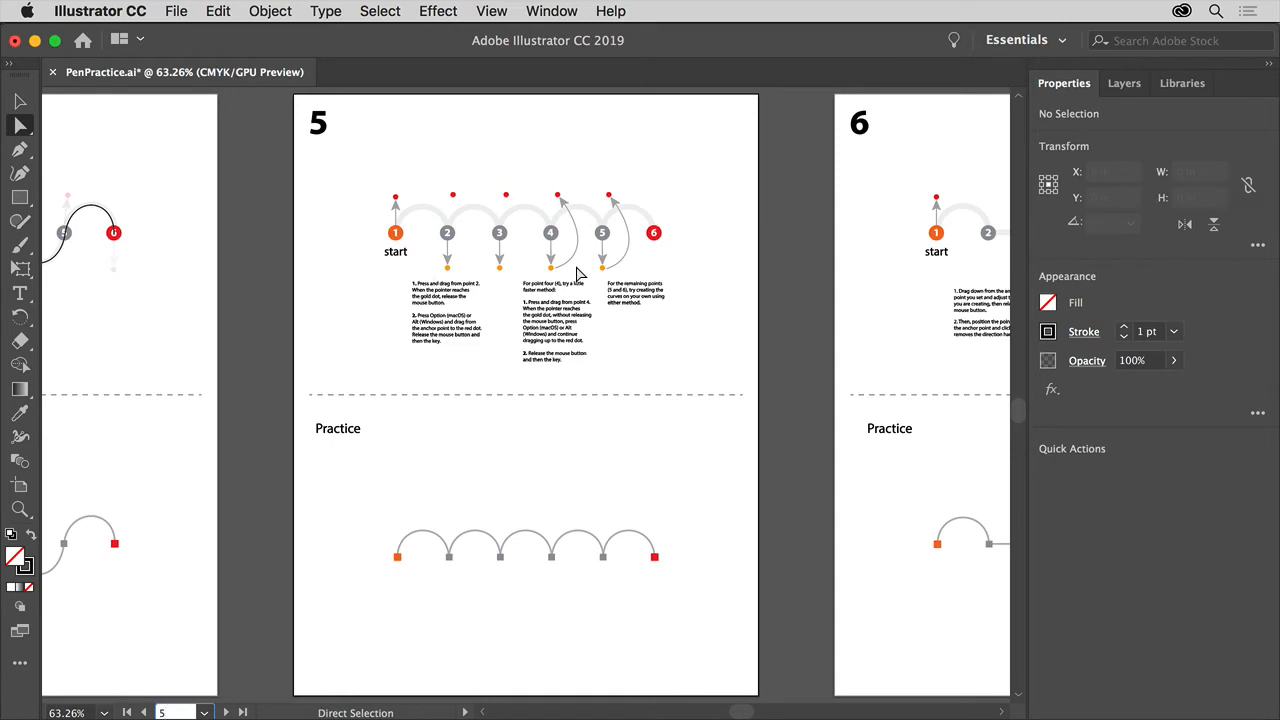
{"action": "left_click", "coordinate": [22, 510]}
{"action": "left_click", "coordinate": [502, 240]}
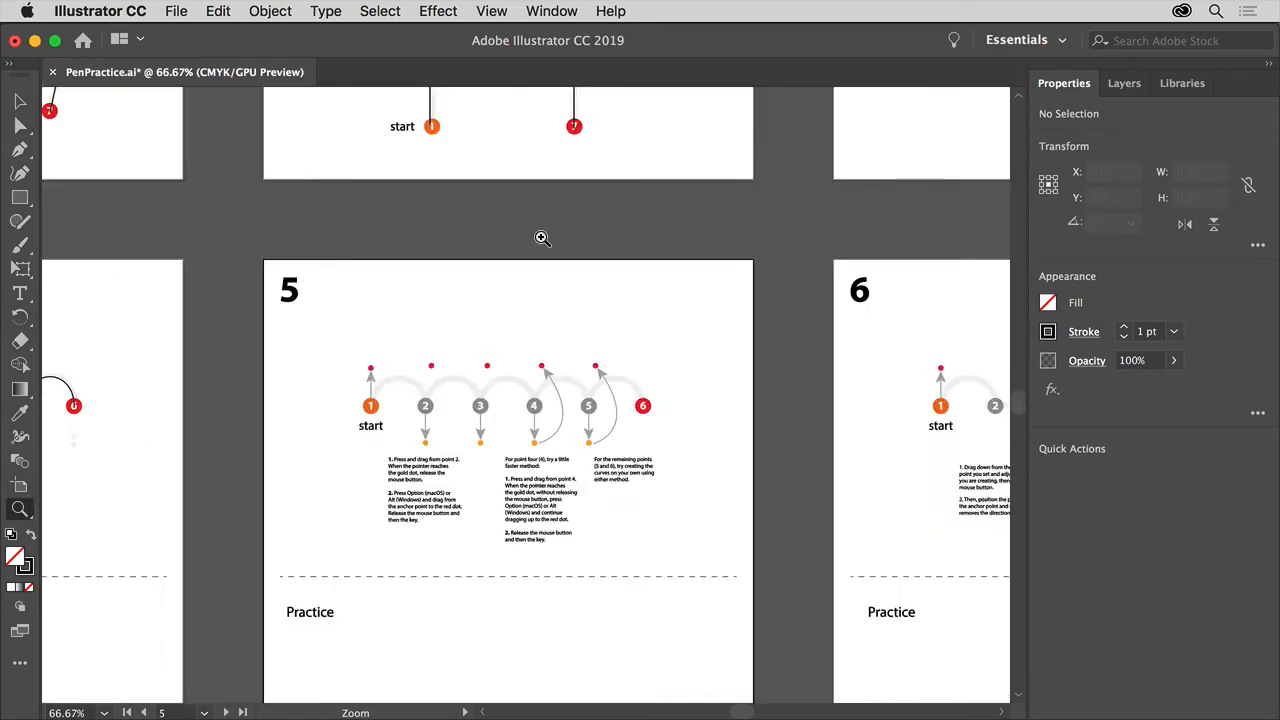
{"action": "left_click", "coordinate": [512, 423]}
{"action": "left_click_drag", "start_coordinate": [513, 401], "coordinate": [640, 408]}
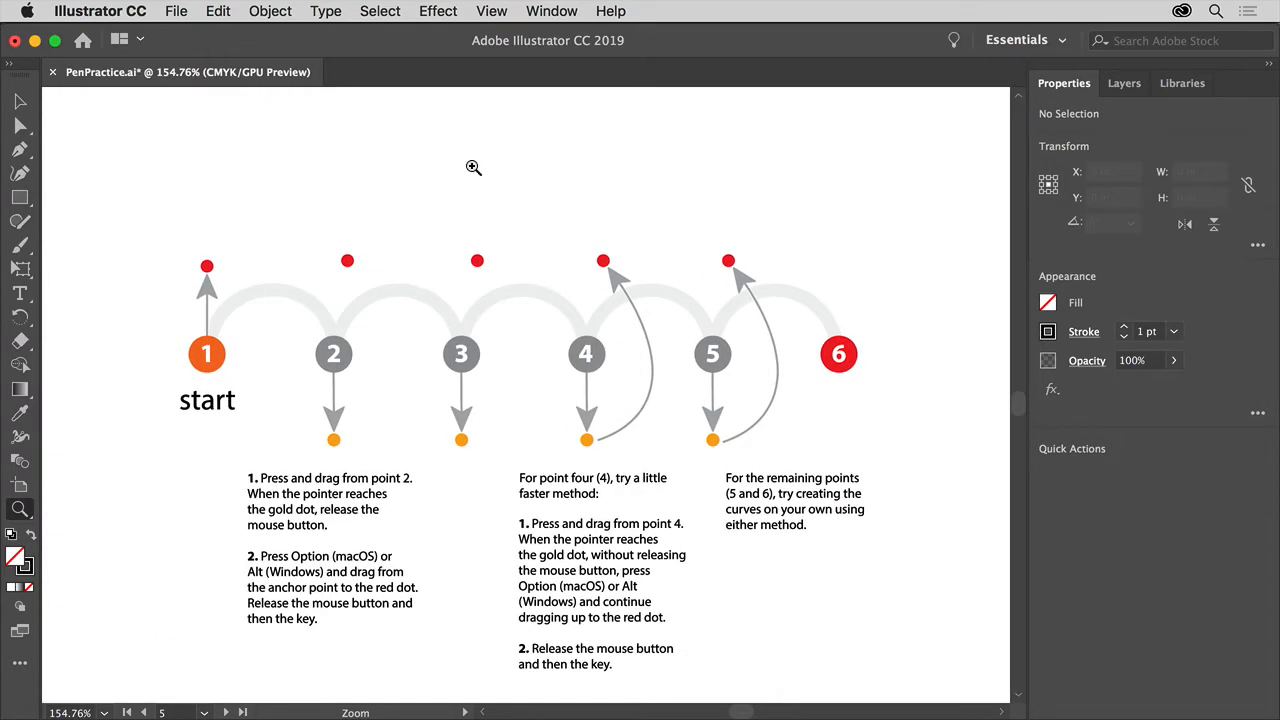
Step: Draw the first arc with the Pen tool, pulling point 1's handle up to the red dot and point 2's down to the gold dot
{"action": "left_click", "coordinate": [22, 152]}
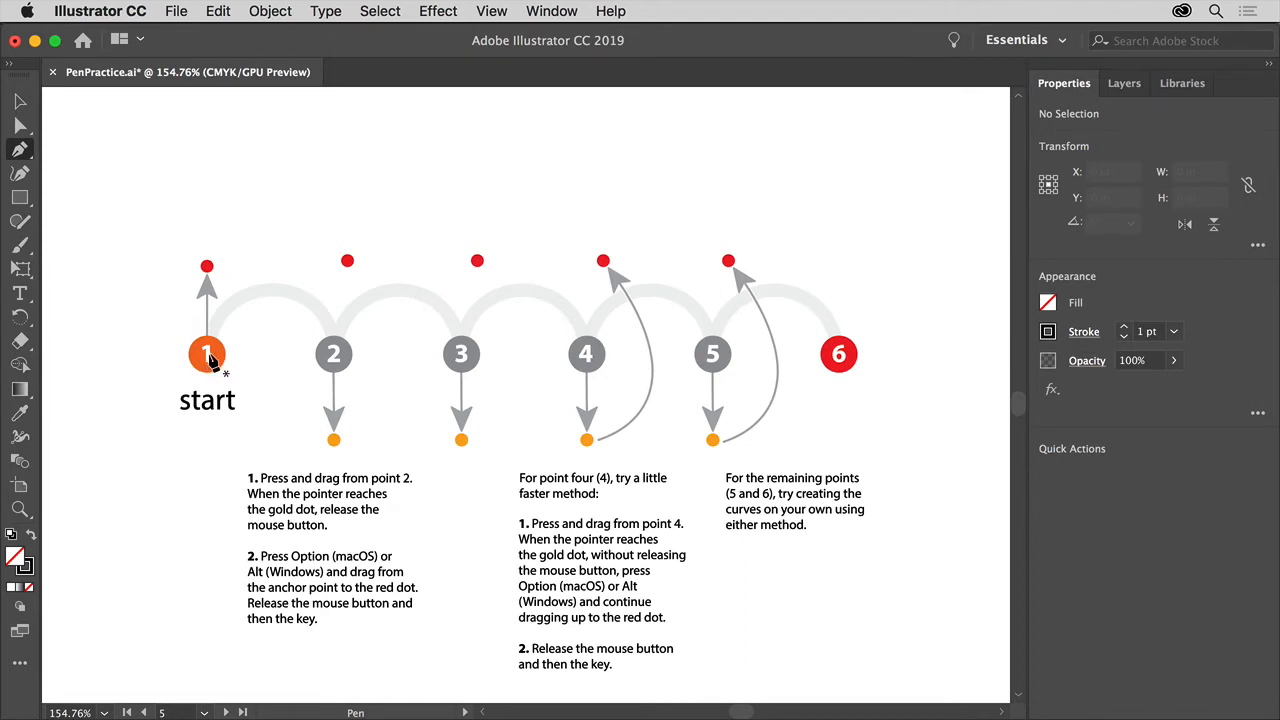
{"action": "left_click_drag", "start_coordinate": [207, 358], "coordinate": [212, 272]}
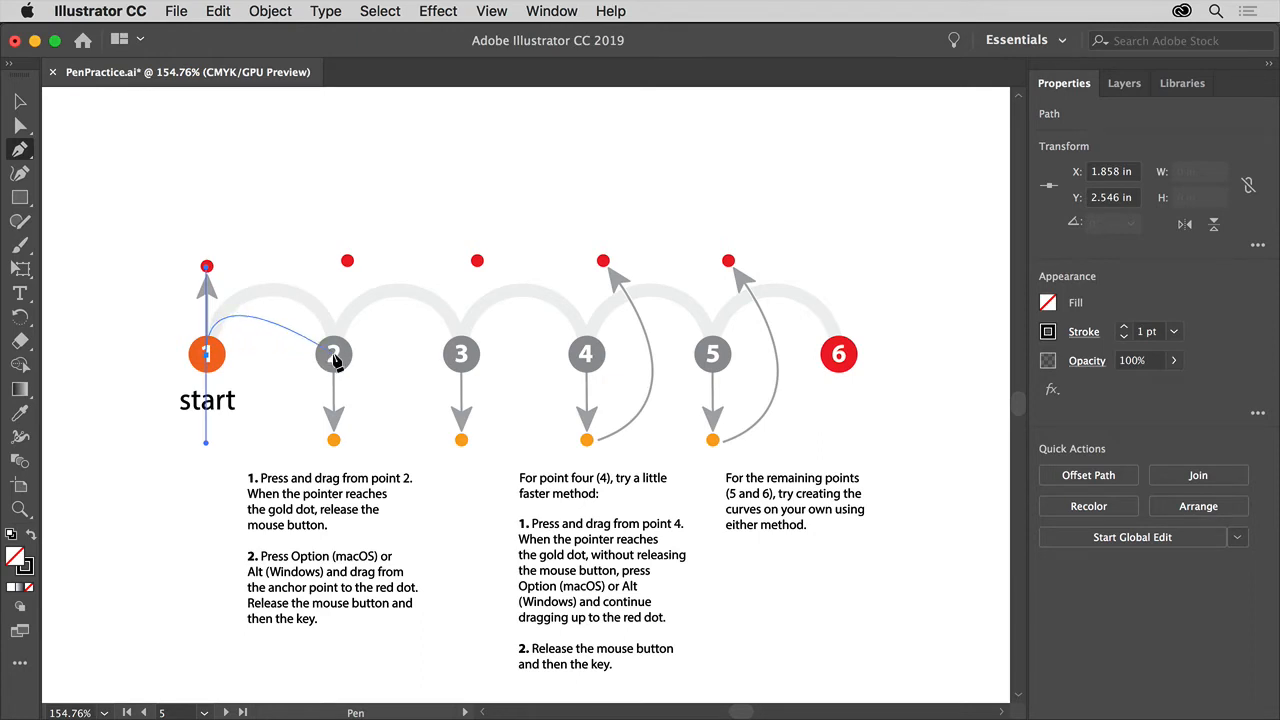
{"action": "left_click_drag", "start_coordinate": [334, 355], "coordinate": [331, 441]}
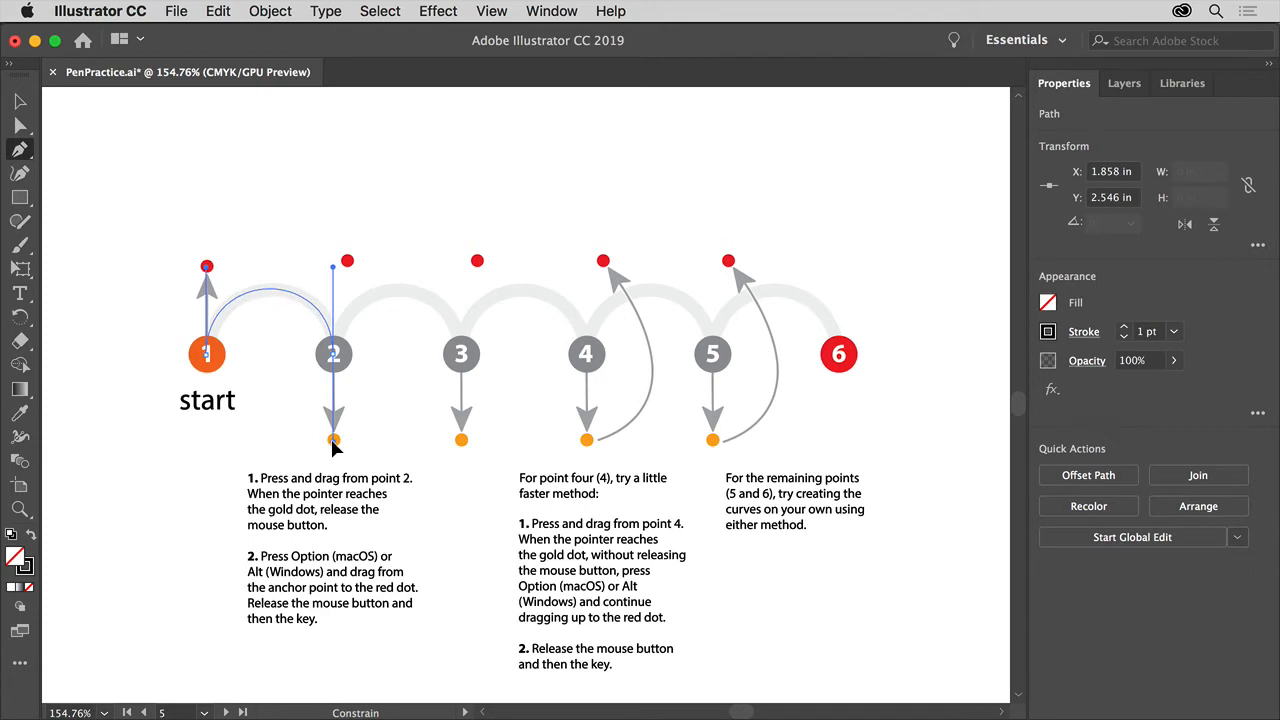
{"action": "left_click_drag", "start_coordinate": [334, 447], "coordinate": [334, 447]}
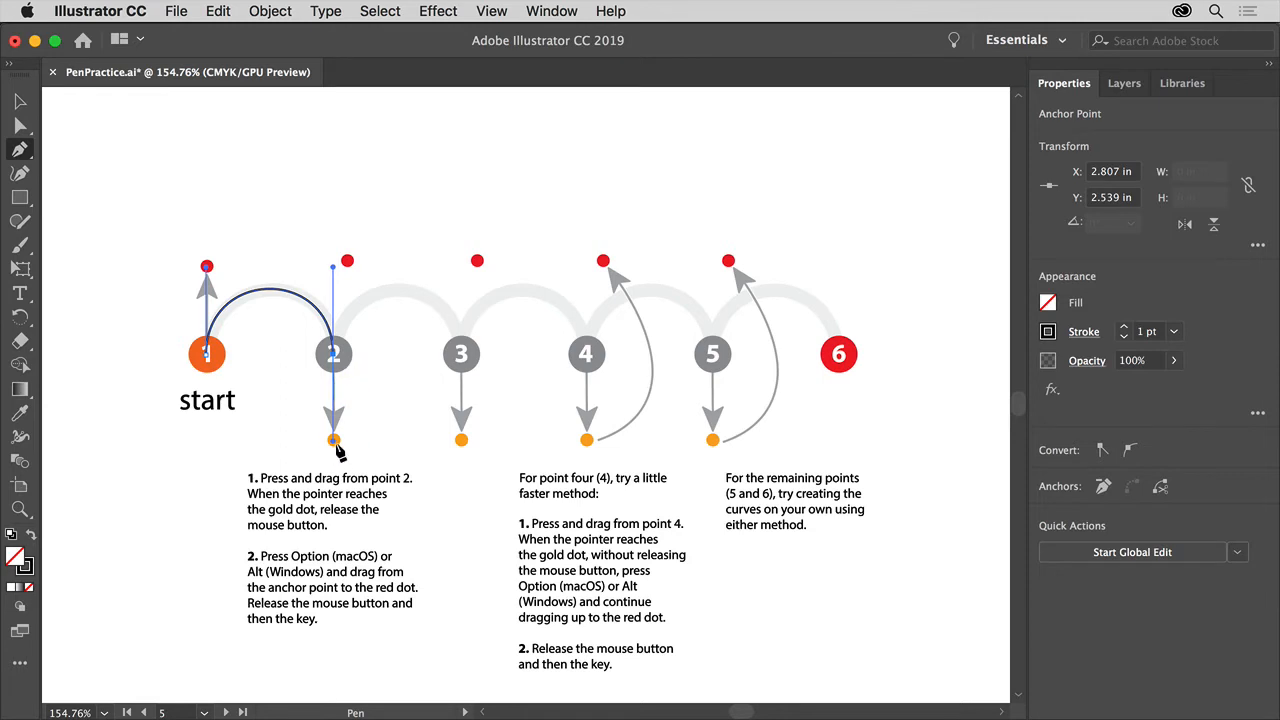
Step: Convert point 2 to a corner by pulling a new outgoing direction handle up to the red dot above it
{"action": "left_click_drag", "start_coordinate": [333, 353], "coordinate": [348, 259]}
{"action": "key", "text": "alt"}
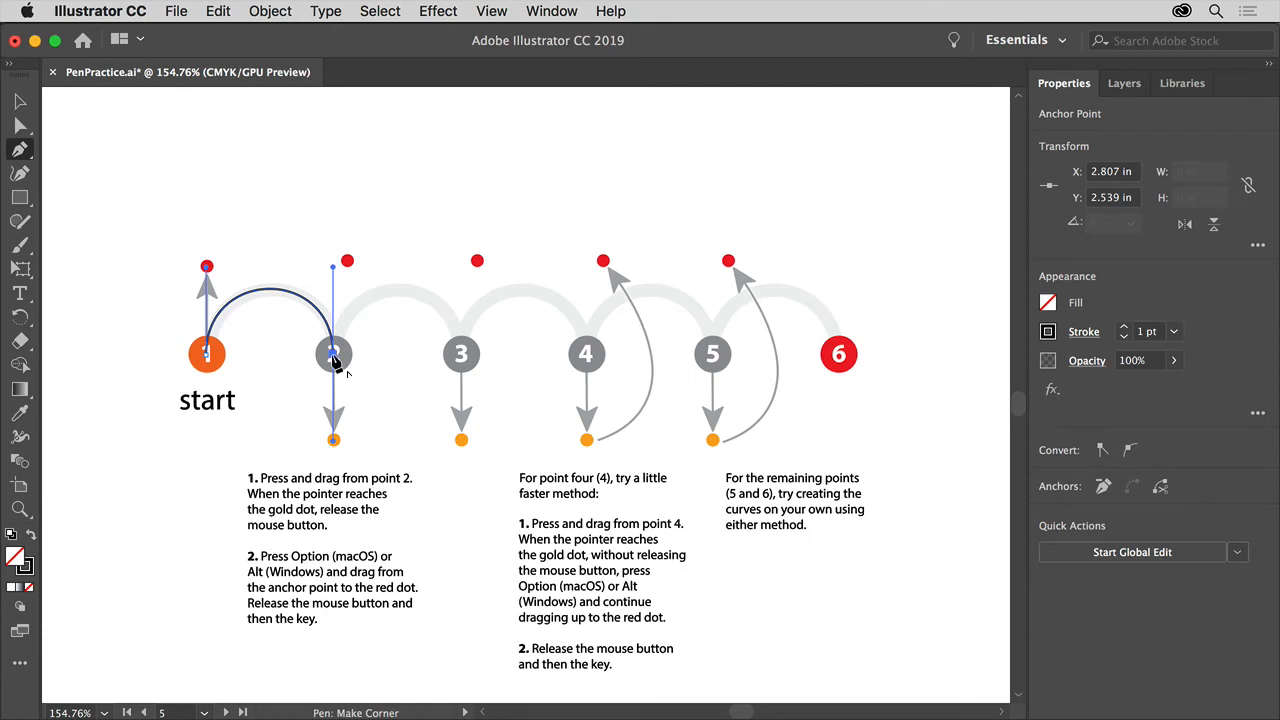
{"action": "left_click_drag", "start_coordinate": [334, 356], "coordinate": [371, 321]}
{"action": "left_click_drag", "start_coordinate": [349, 276], "coordinate": [346, 262]}
{"action": "left_click_drag", "start_coordinate": [346, 261], "coordinate": [347, 262]}
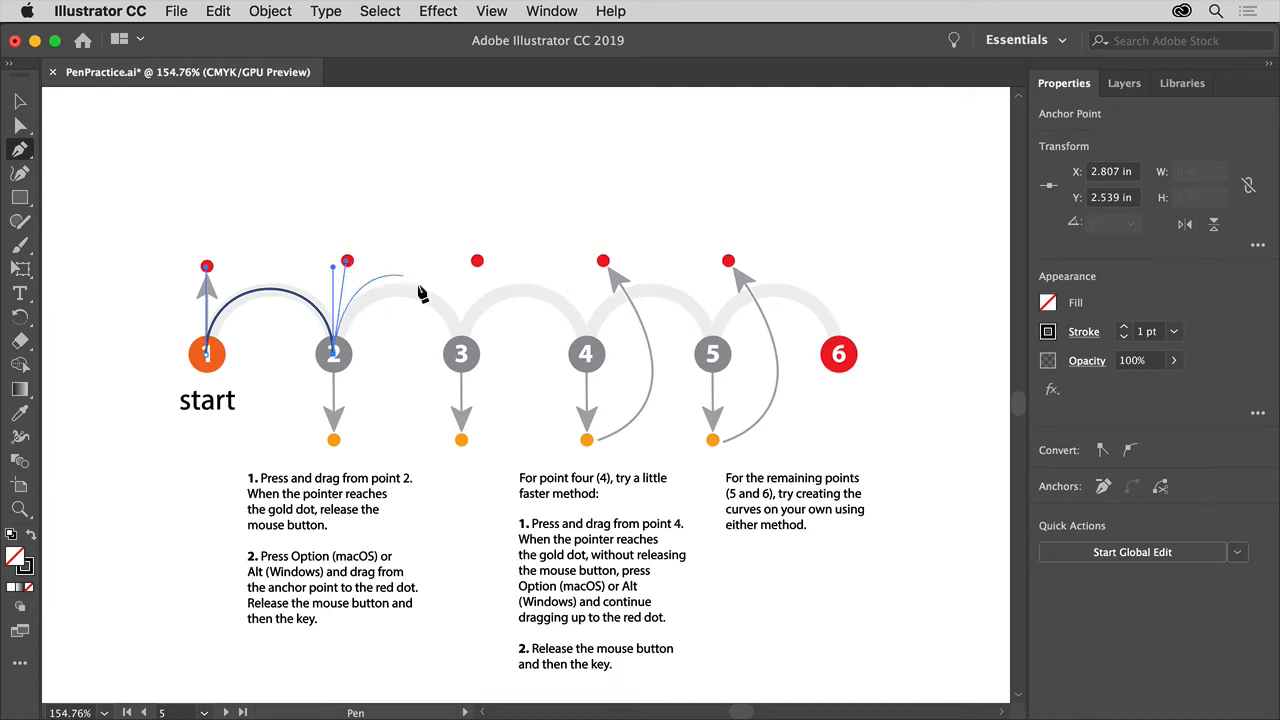
Step: Add the arc to point 3 with its handle at the gold dot, and split the outgoing handle up to the red dot
{"action": "left_click_drag", "start_coordinate": [461, 356], "coordinate": [463, 447]}
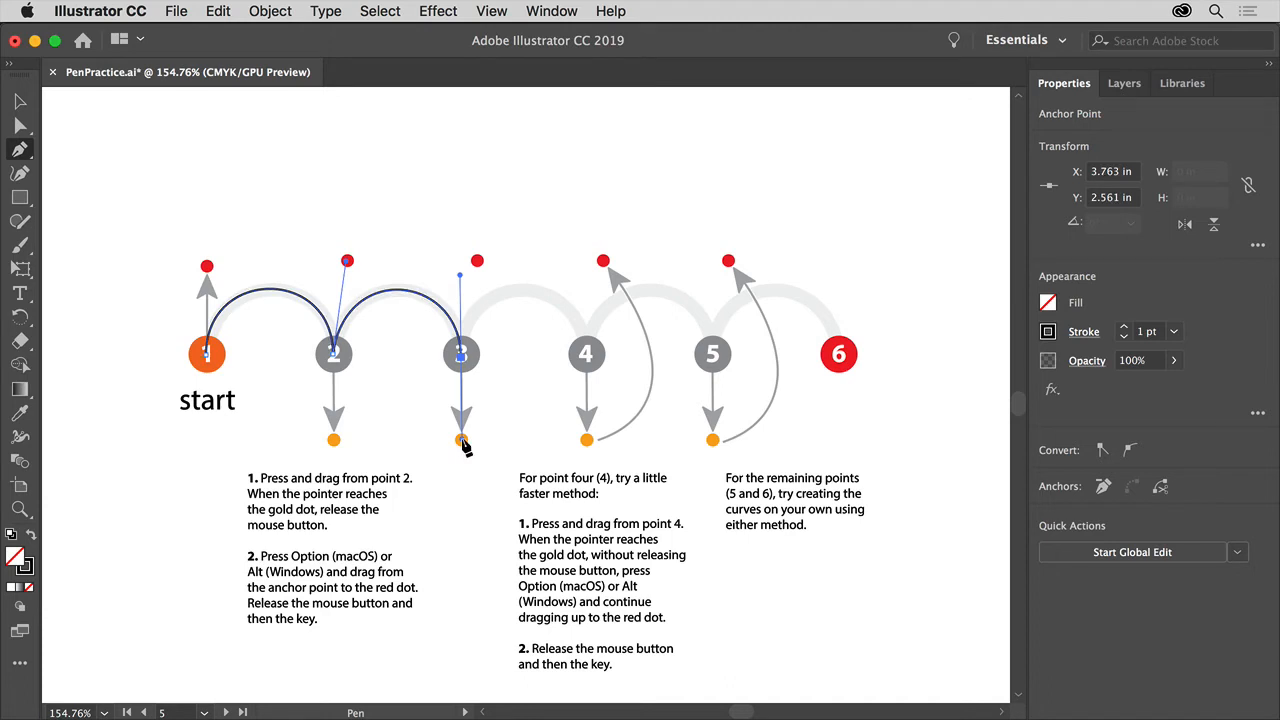
{"action": "right_click", "coordinate": [461, 357]}
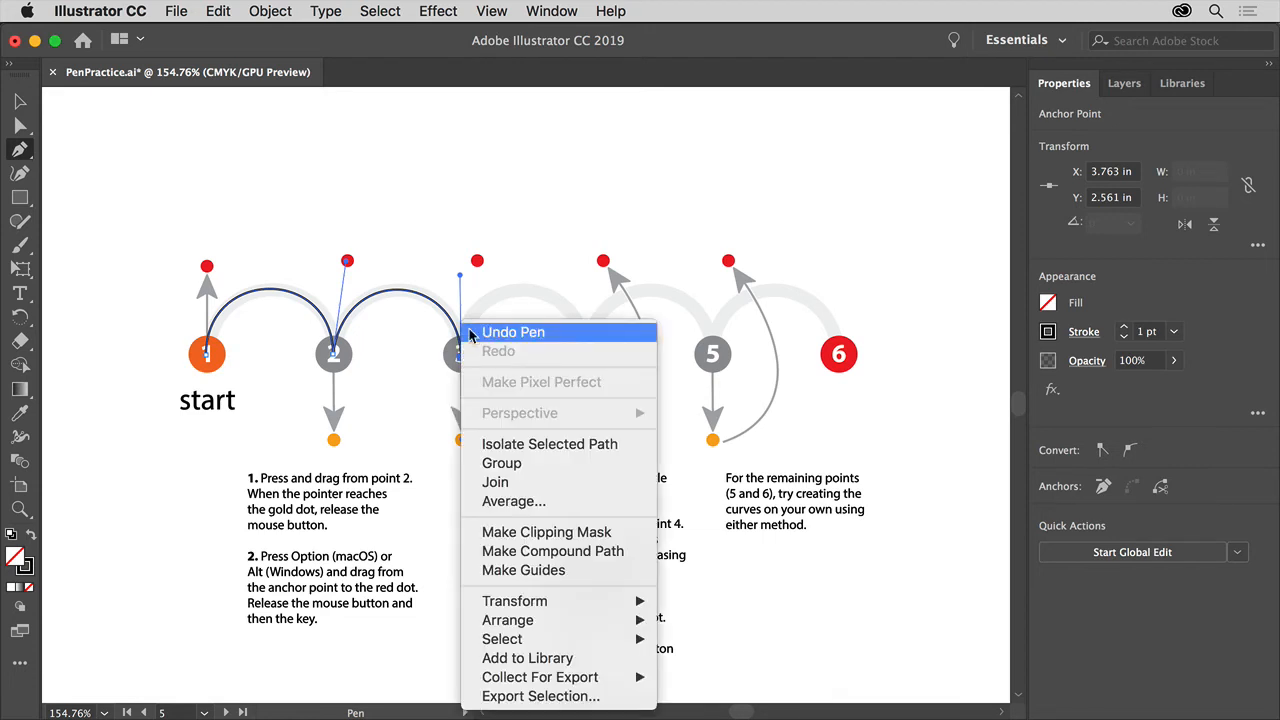
{"action": "key", "text": "Escape"}
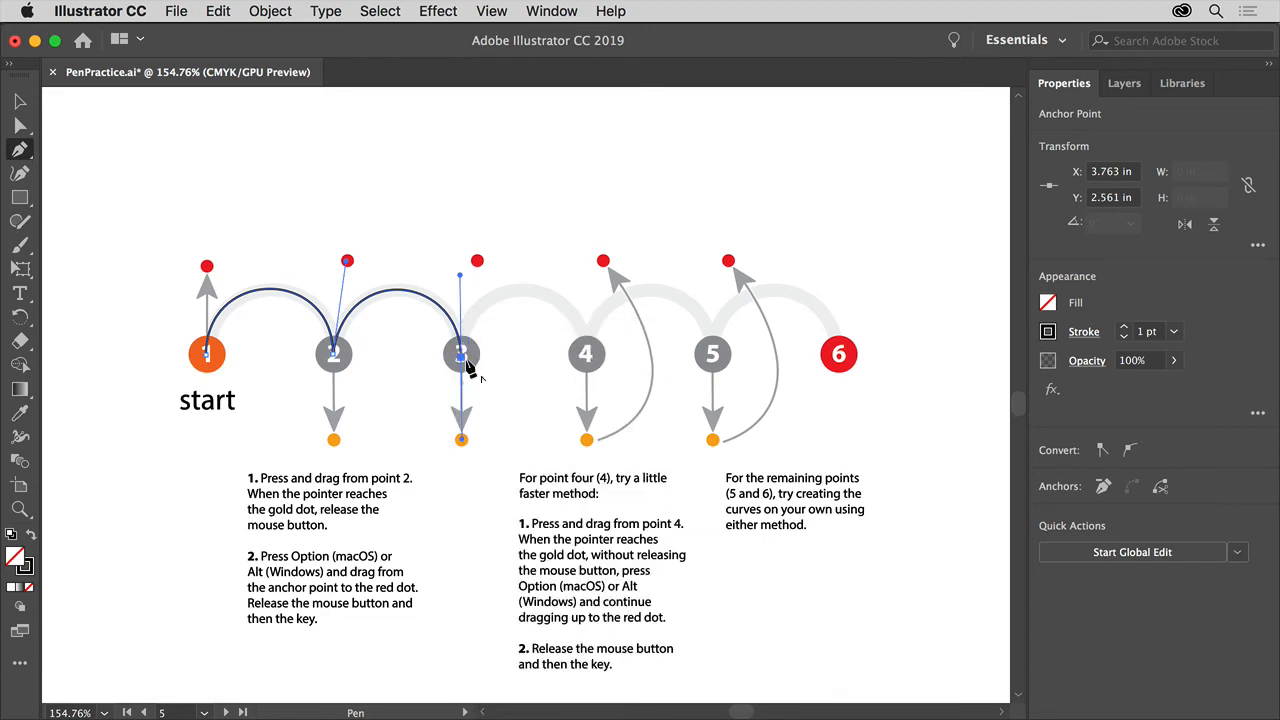
{"action": "left_click", "coordinate": [463, 358]}
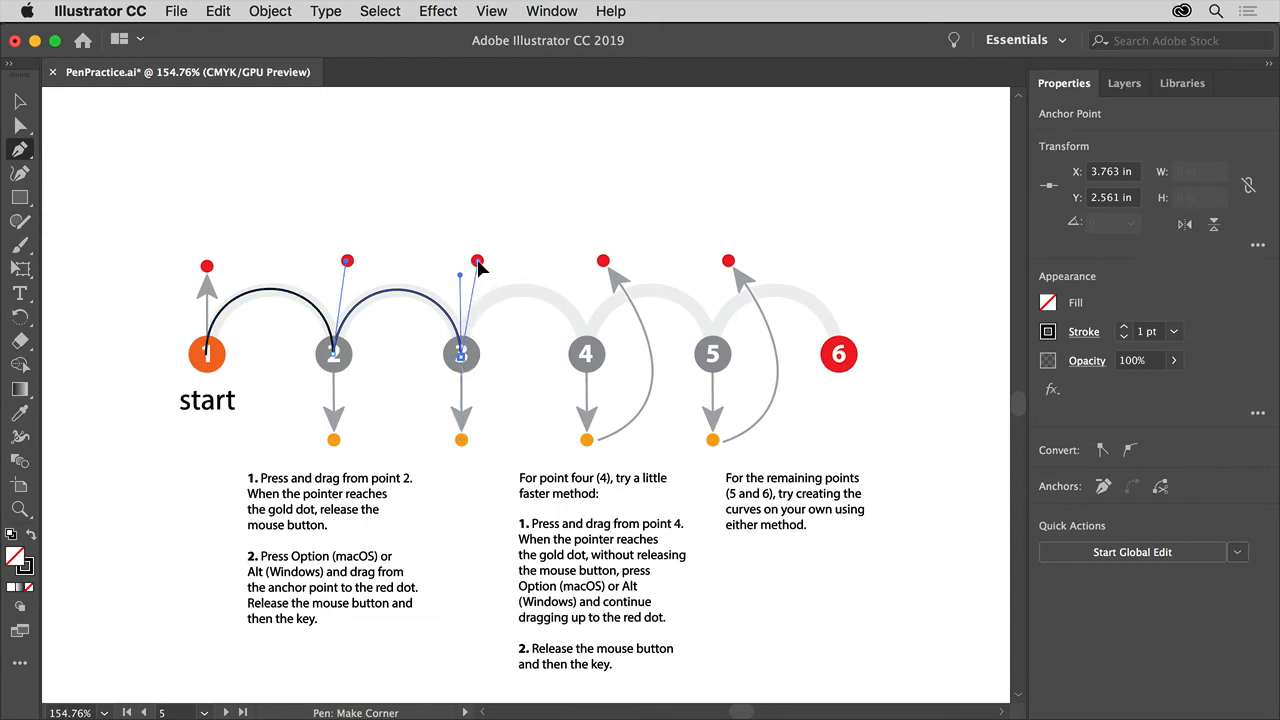
{"action": "left_click_drag", "start_coordinate": [478, 262], "coordinate": [479, 263]}
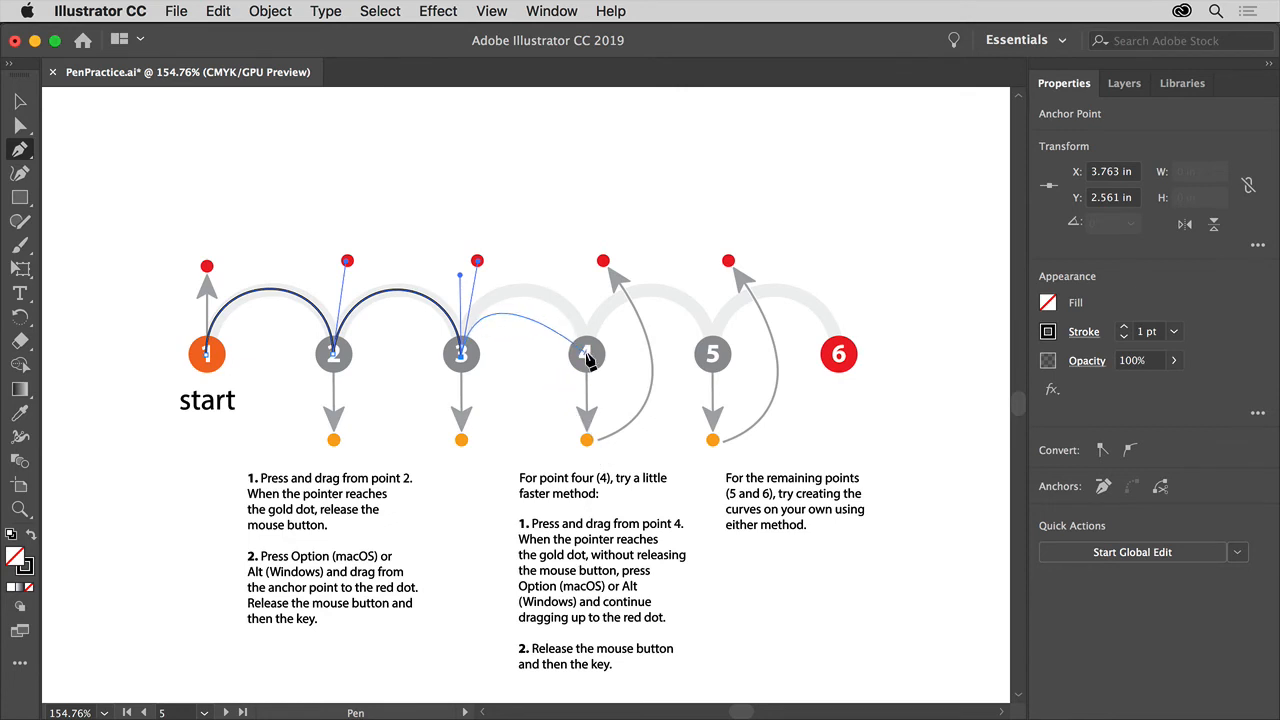
Step: Add the arc to point 4, pulling its handle to the gold dot and splitting it up to the red dot in one continuous motion
{"action": "left_click_drag", "start_coordinate": [587, 358], "coordinate": [587, 444]}
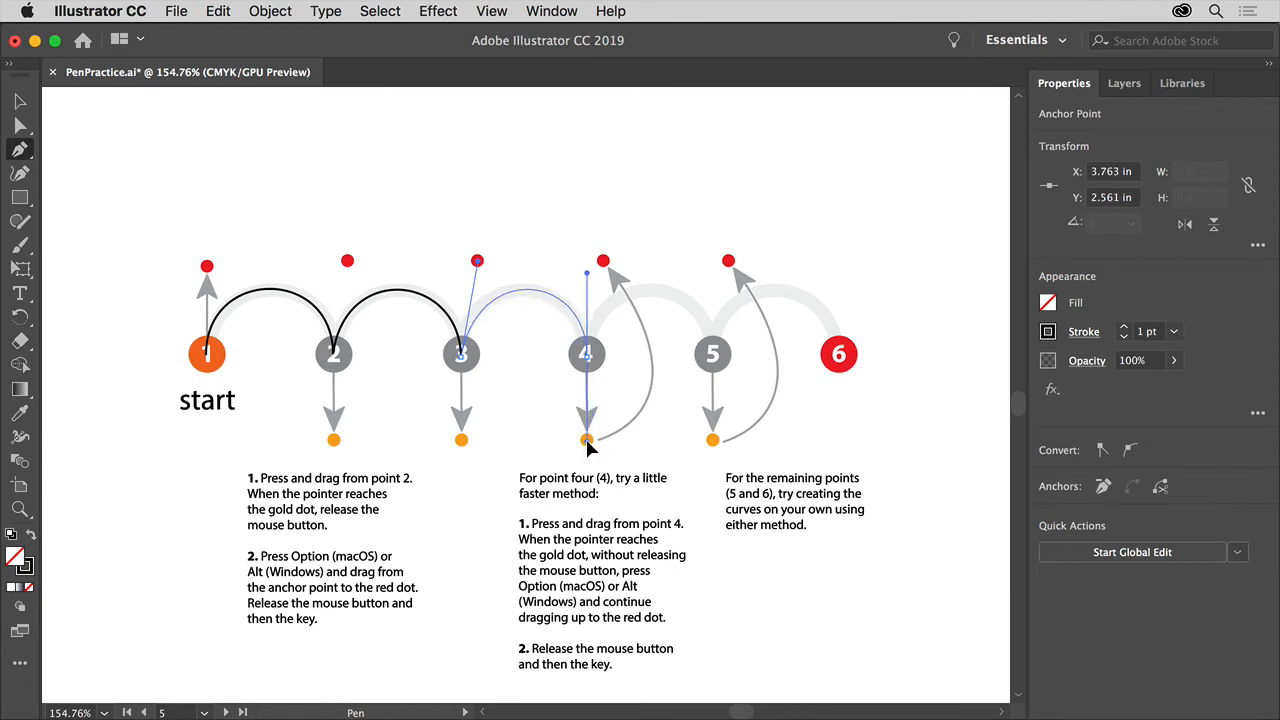
{"action": "left_click_drag", "start_coordinate": [587, 444], "coordinate": [592, 447]}
{"action": "left_click_drag", "start_coordinate": [592, 445], "coordinate": [601, 441]}
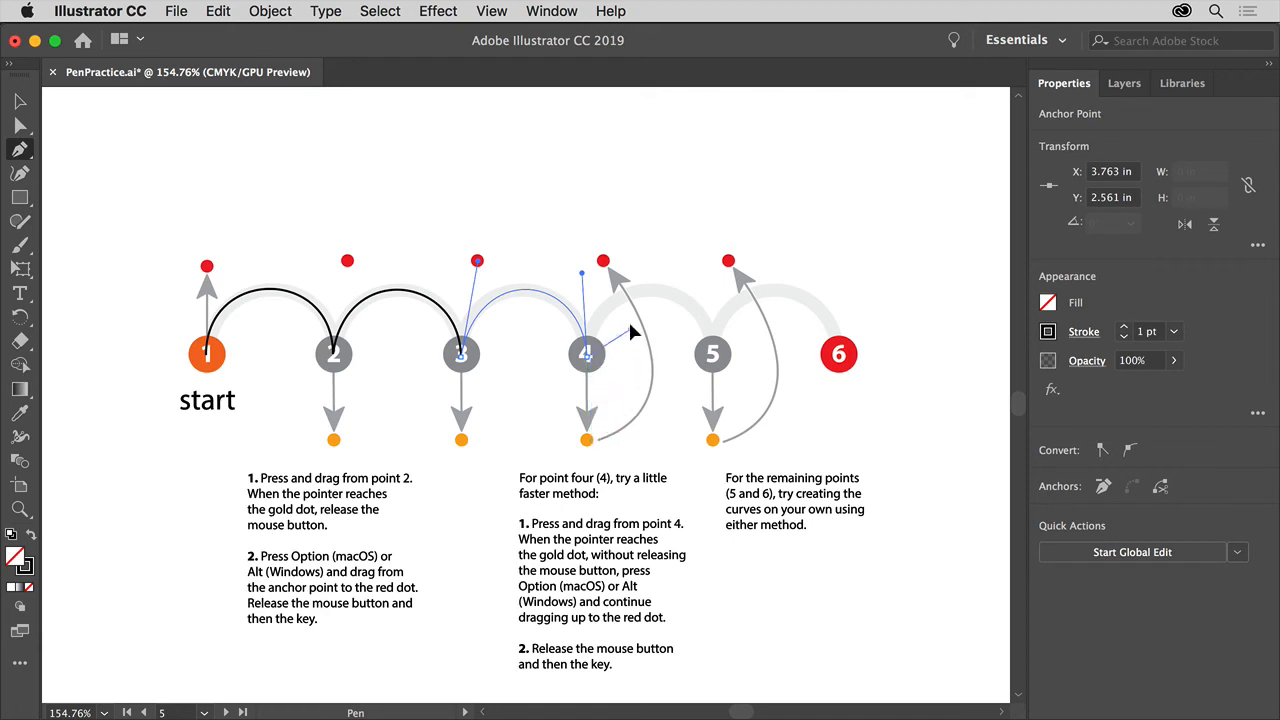
{"action": "left_click_drag", "start_coordinate": [611, 280], "coordinate": [603, 264]}
{"action": "left_click_drag", "start_coordinate": [603, 263], "coordinate": [603, 264]}
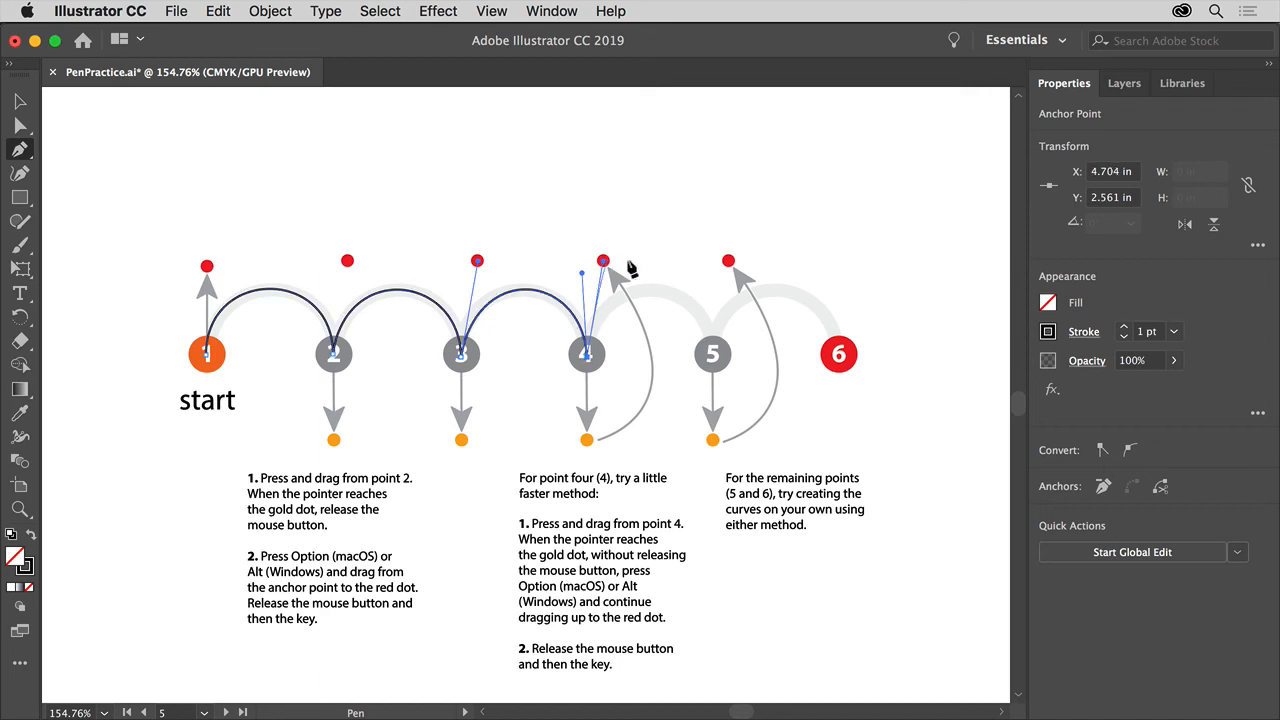
Step: Add the arc to point 5 with its outgoing handle split up to the red dot, and end the path with a curve at point 6
{"action": "left_click_drag", "start_coordinate": [712, 356], "coordinate": [728, 262]}
{"action": "key", "text": "alt"}
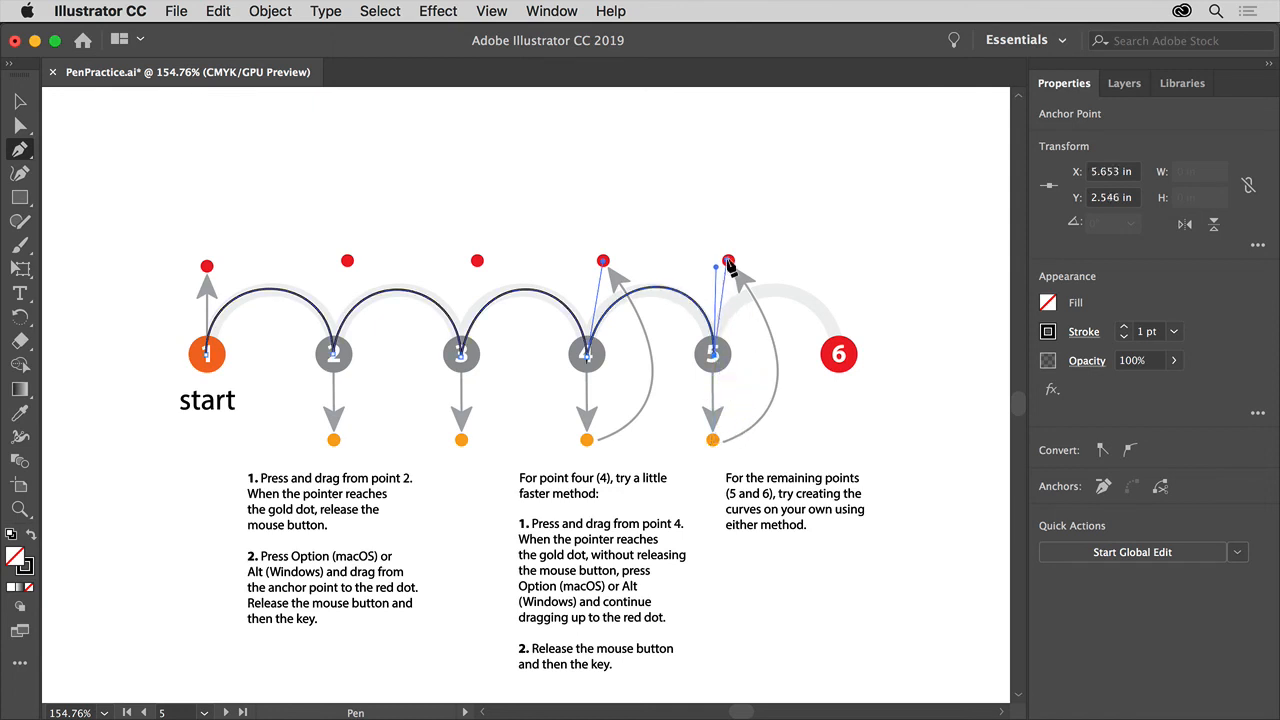
{"action": "mouse_move", "coordinate": [840, 354]}
{"action": "left_mouse_down"}
{"action": "mouse_move", "coordinate": [868, 452]}
{"action": "mouse_move", "coordinate": [847, 436]}
{"action": "left_mouse_up"}
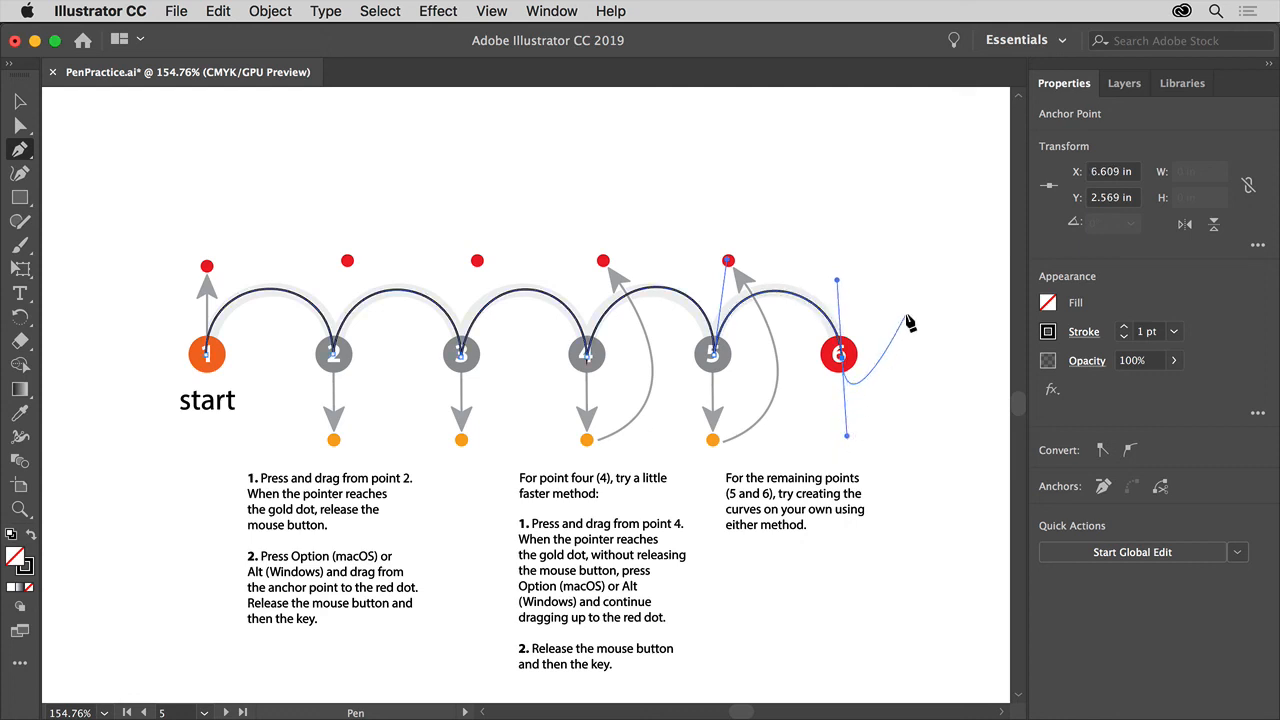
Step: Select the path's anchor point at number 5 with the Direct Selection tool to show its direction handles
{"action": "left_click", "coordinate": [20, 125]}
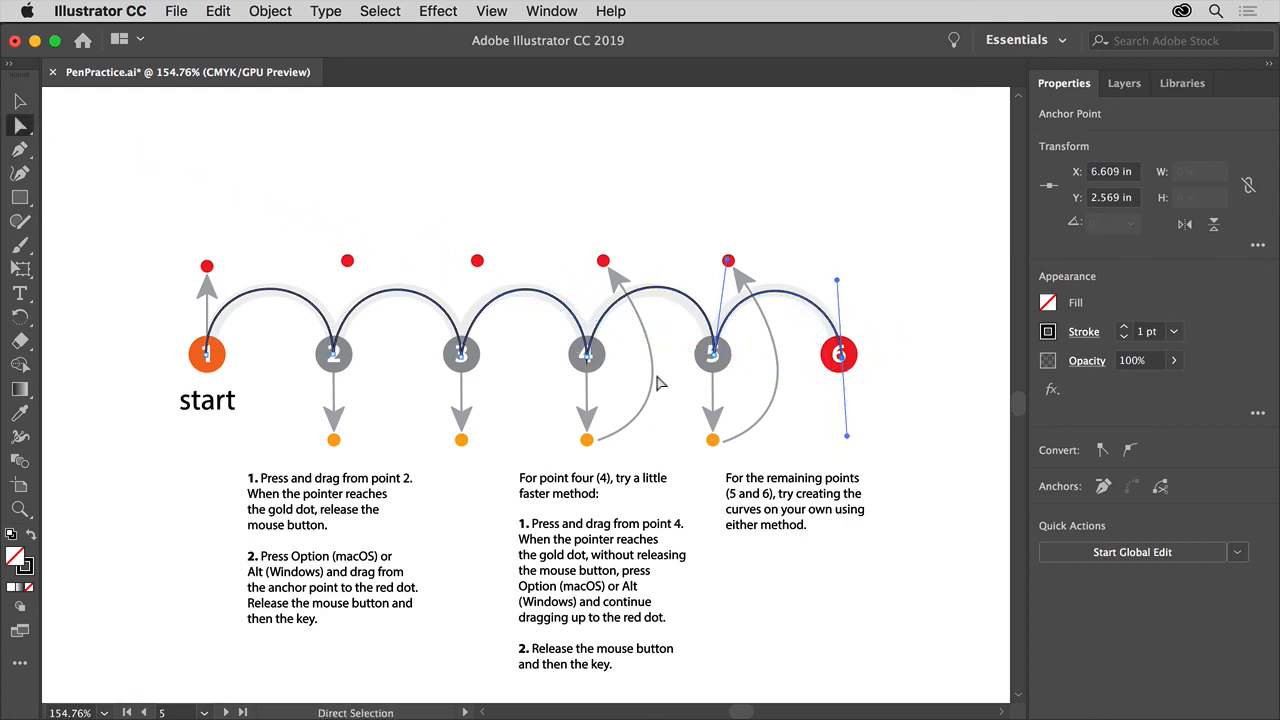
{"action": "left_click", "coordinate": [714, 358]}
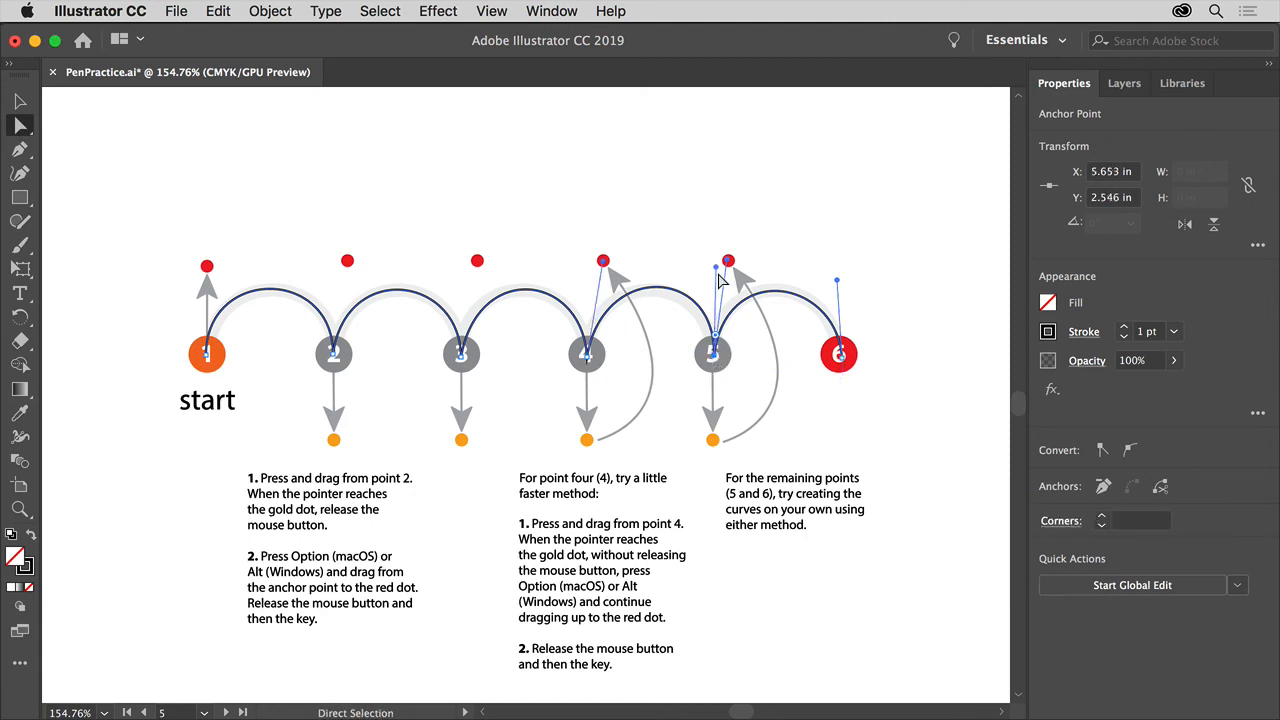